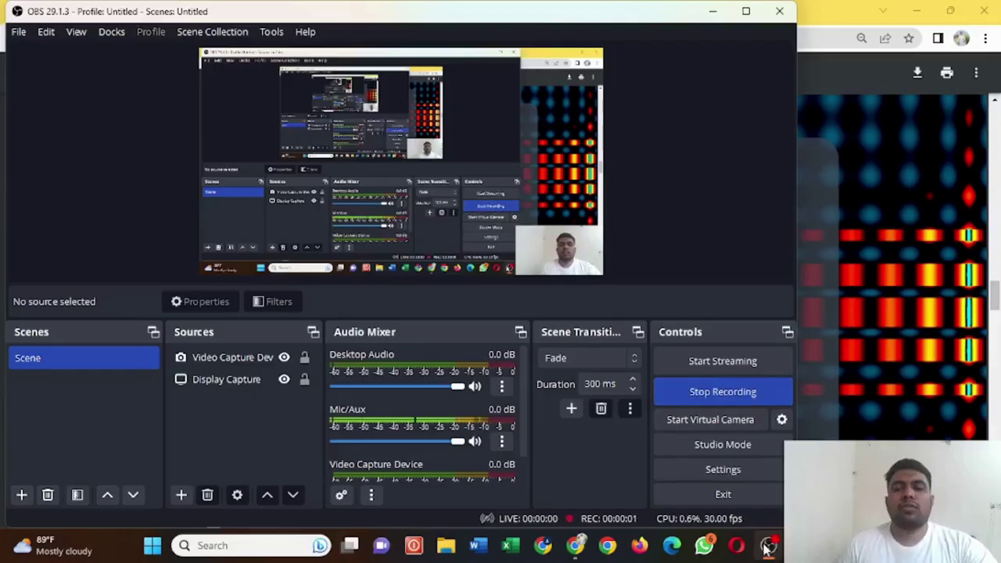
Step: Minimize the OBS window to reveal the slide deck in Chrome's PDF viewer
{"action": "left_click", "coordinate": [767, 547]}
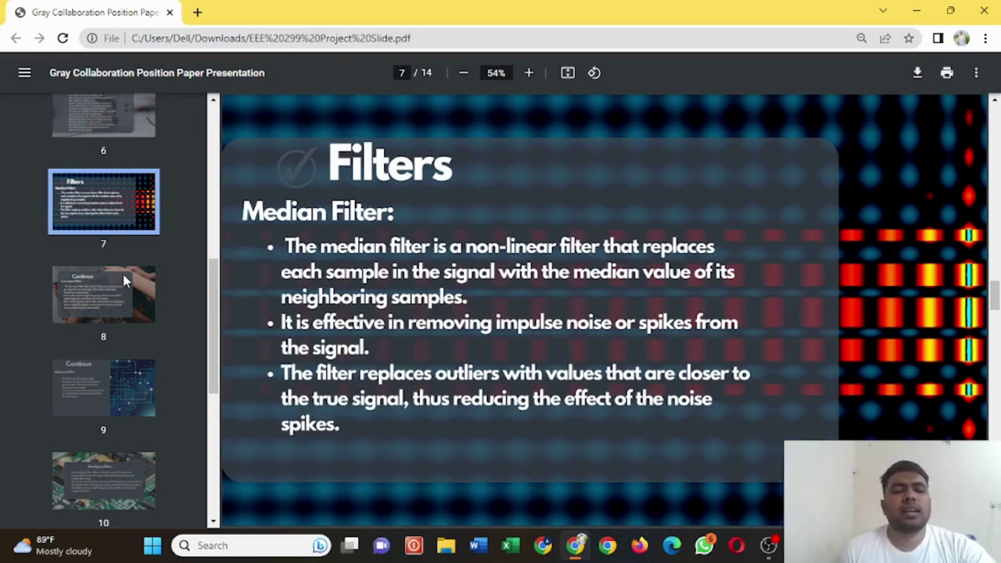
Step: Move through the PDF to slide 8 (Low-pass Filter), then slide 9 (High-pass Filter)
{"action": "left_click", "coordinate": [115, 291]}
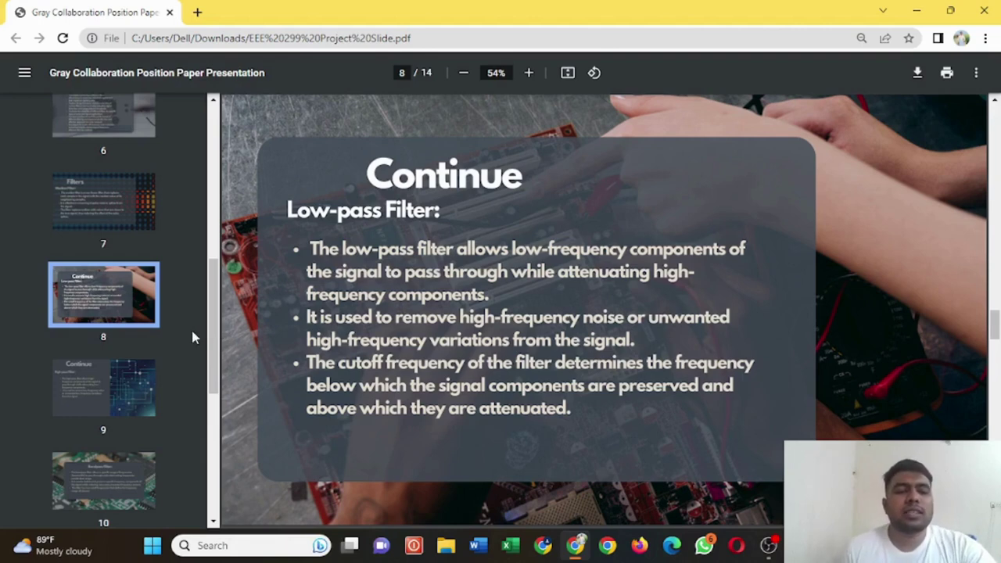
{"action": "left_click", "coordinate": [141, 377]}
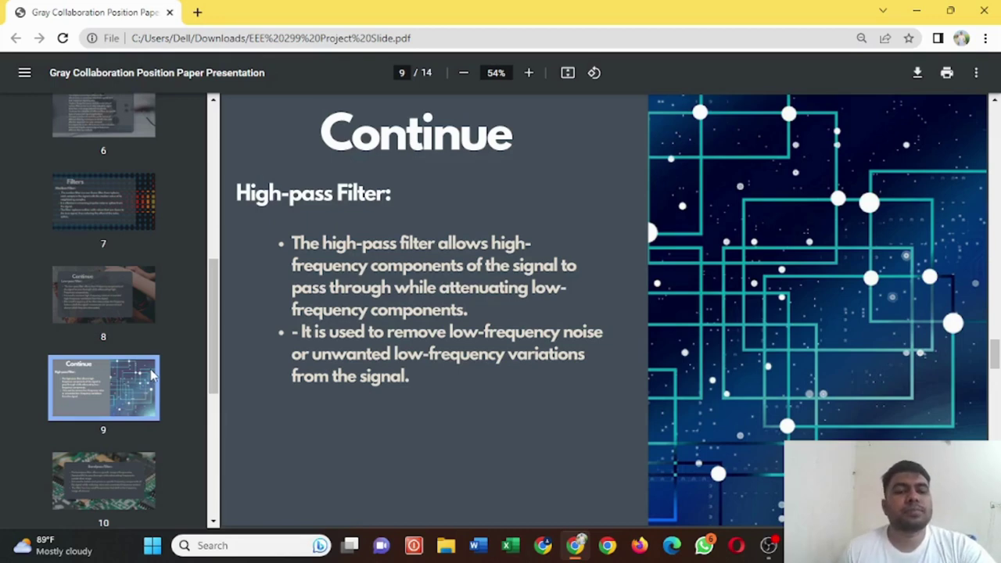
{"action": "scroll", "coordinate": [149, 373], "scroll_direction": "down", "scroll_amount": 2}
Step: Jump to slide 10 on the Bandpass Filter, then bring the minimized window back to the front
{"action": "left_click", "coordinate": [134, 346]}
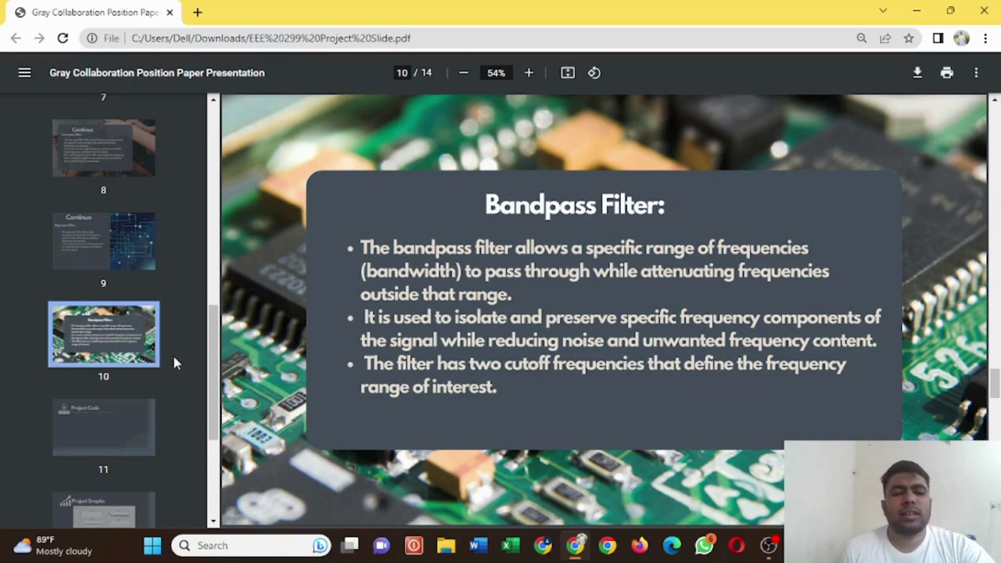
{"action": "left_click", "coordinate": [772, 545]}
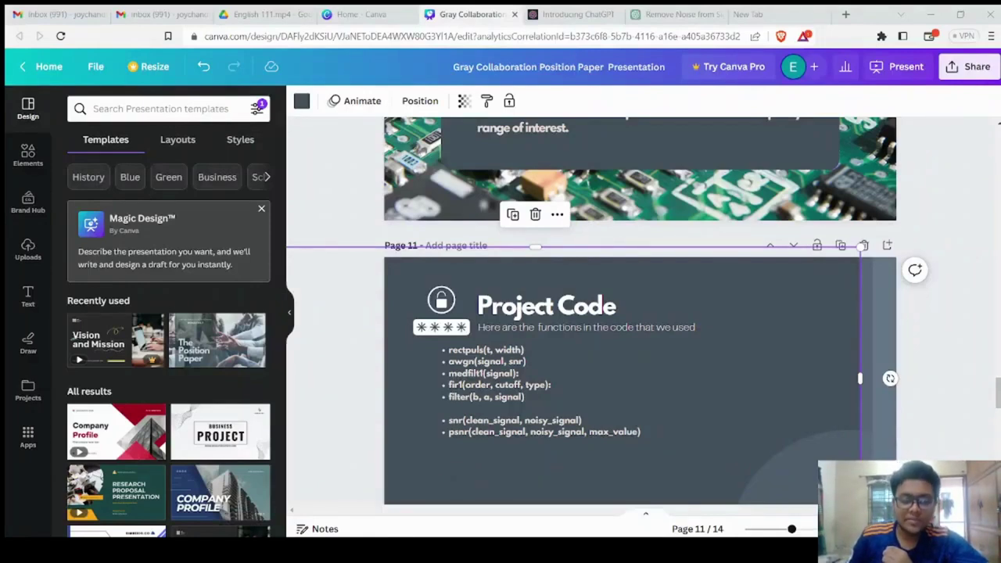
Step: Scroll the Canva editor past the Project Code page toward the Project Graphs slide
{"action": "scroll", "coordinate": [600, 312], "scroll_direction": "down", "scroll_amount": 1}
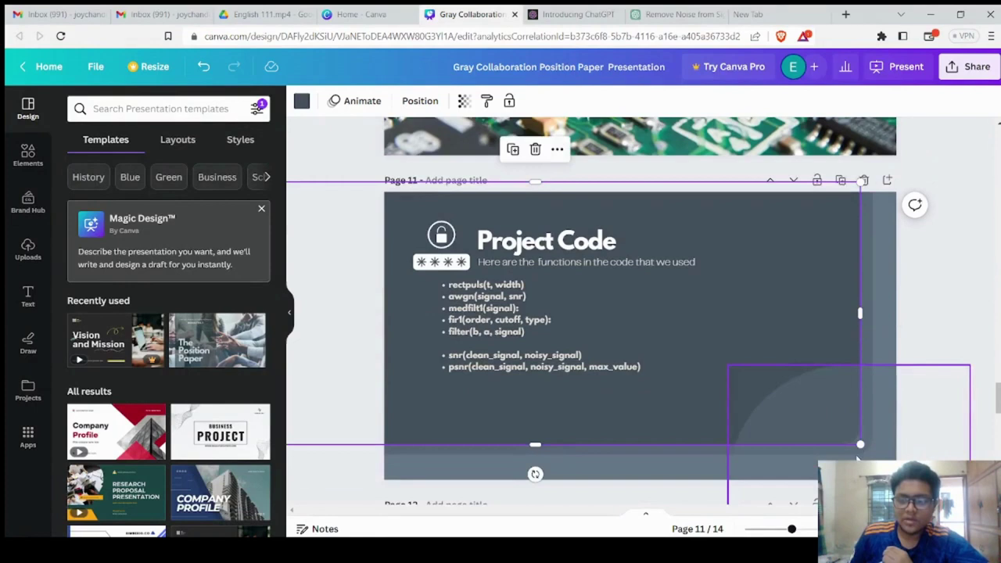
{"action": "scroll", "coordinate": [545, 380], "scroll_direction": "down", "scroll_amount": 1}
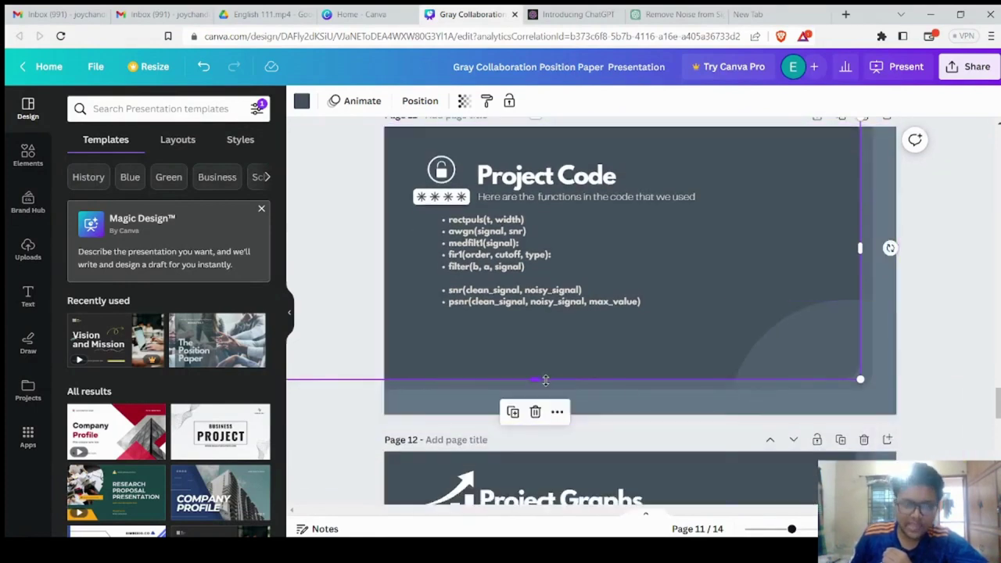
{"action": "scroll", "coordinate": [545, 380], "scroll_direction": "up", "scroll_amount": 1}
{"action": "scroll", "coordinate": [544, 380], "scroll_direction": "down", "scroll_amount": 1}
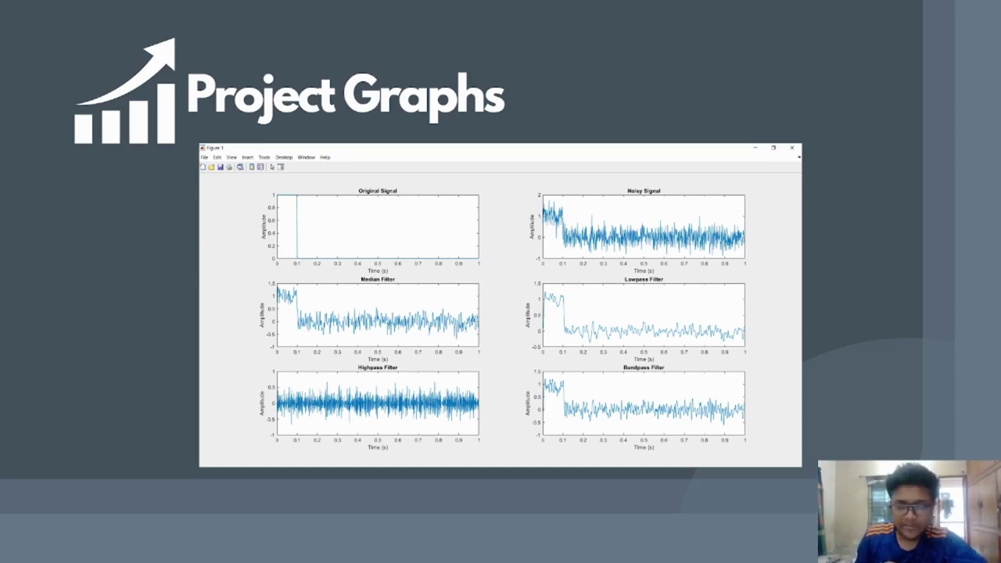
Step: Advance the presentation to the Result Analysis slide with the four-filter PSNR chart
{"action": "key", "text": "Right"}
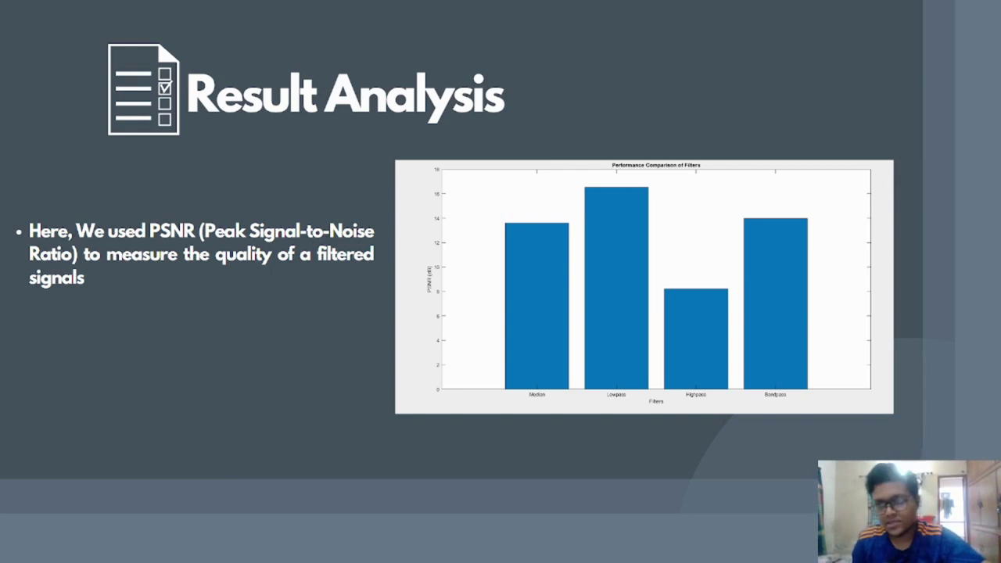
Step: Exit the full-screen slideshow, returning to the Canva editor on page 13
{"action": "key", "text": "Escape"}
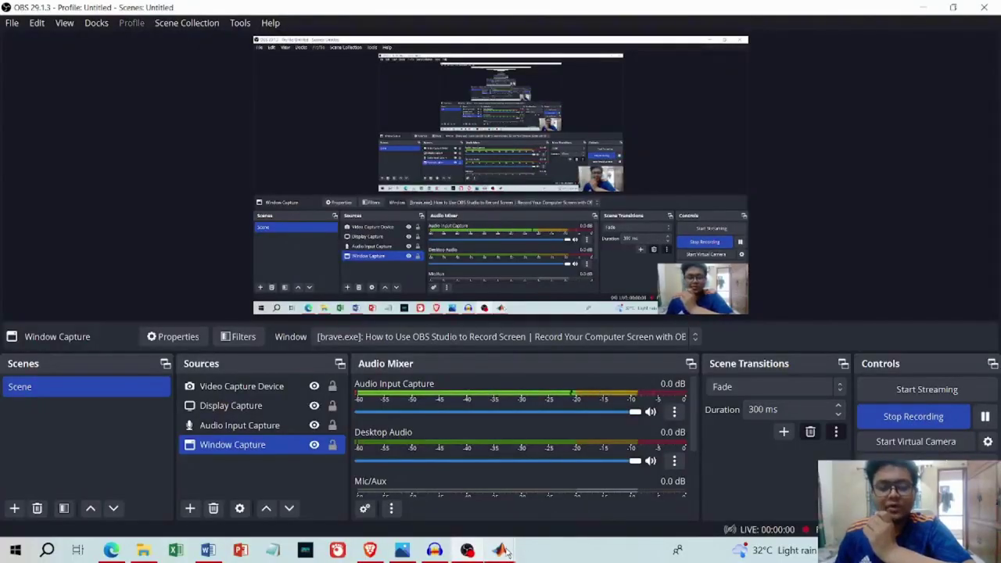
Step: Bring MATLAB R2020a forward and scroll lol2.m back to line 1
{"action": "mouse_move", "coordinate": [499, 550]}
{"action": "left_click", "coordinate": [452, 505]}
{"action": "scroll", "coordinate": [551, 275], "scroll_direction": "up", "scroll_amount": 12}
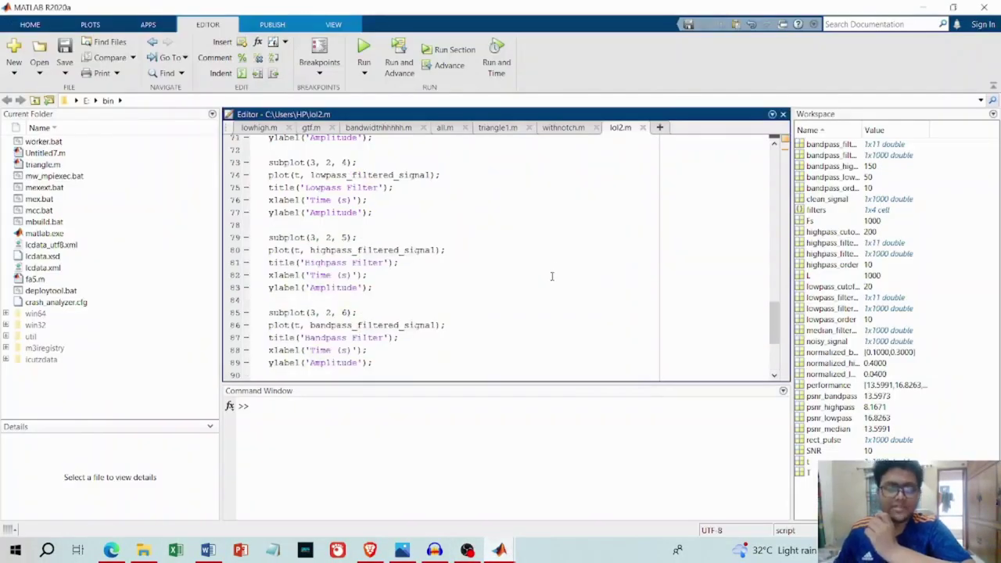
{"action": "scroll", "coordinate": [551, 275], "scroll_direction": "up", "scroll_amount": 8}
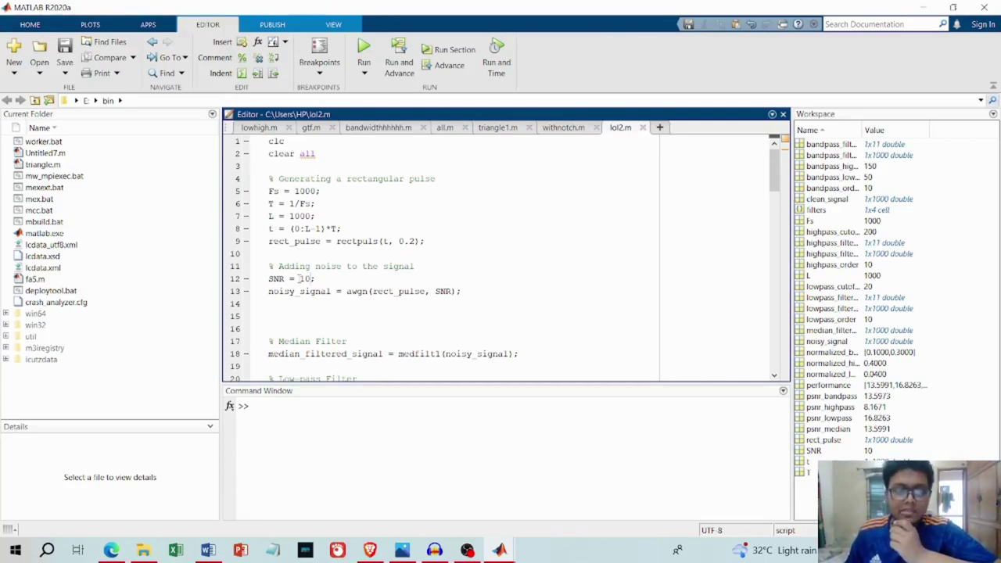
Step: Scroll up and down through lol2.m to review the filter and PSNR code
{"action": "scroll", "coordinate": [299, 279], "scroll_direction": "down", "scroll_amount": 1}
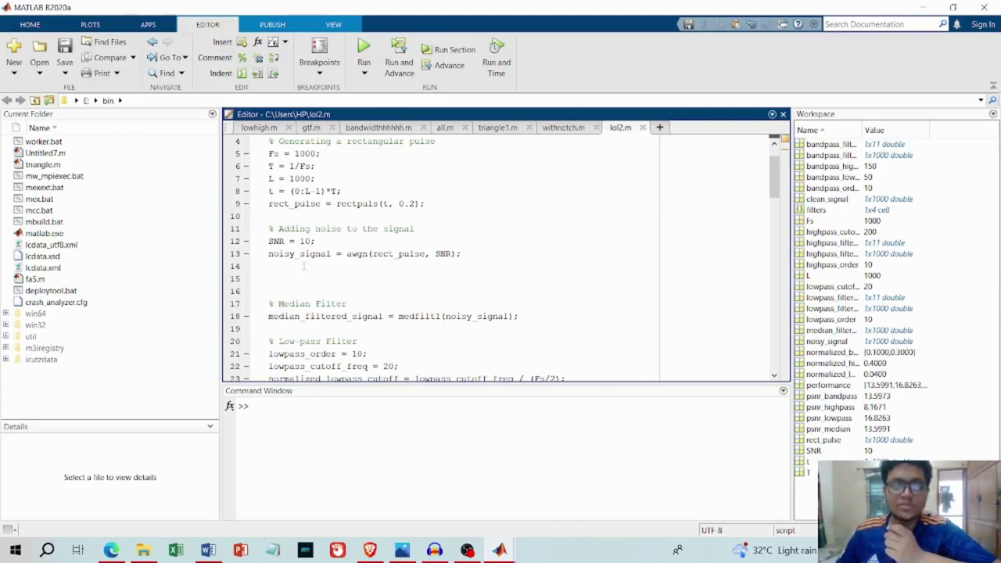
{"action": "scroll", "coordinate": [358, 291], "scroll_direction": "down", "scroll_amount": 1}
{"action": "scroll", "coordinate": [357, 291], "scroll_direction": "down", "scroll_amount": 1}
{"action": "scroll", "coordinate": [358, 291], "scroll_direction": "up", "scroll_amount": 3}
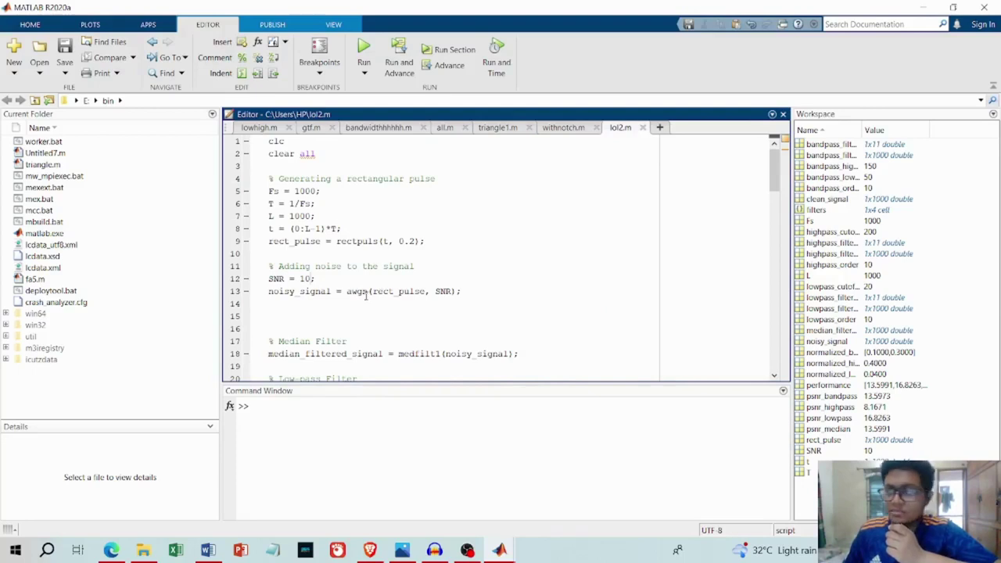
{"action": "scroll", "coordinate": [365, 295], "scroll_direction": "down", "scroll_amount": 4}
{"action": "scroll", "coordinate": [365, 295], "scroll_direction": "up", "scroll_amount": 3}
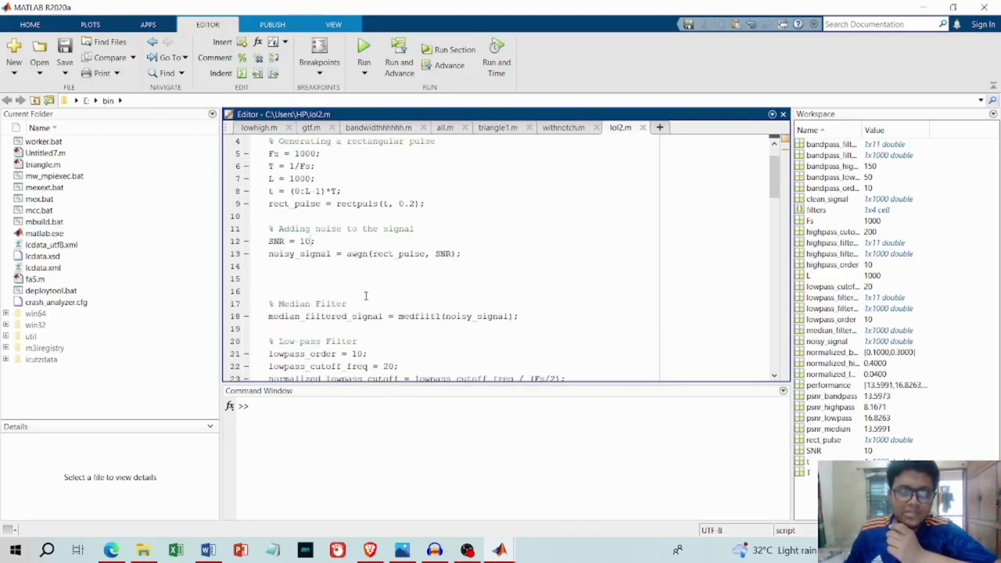
{"action": "scroll", "coordinate": [365, 295], "scroll_direction": "down", "scroll_amount": 7}
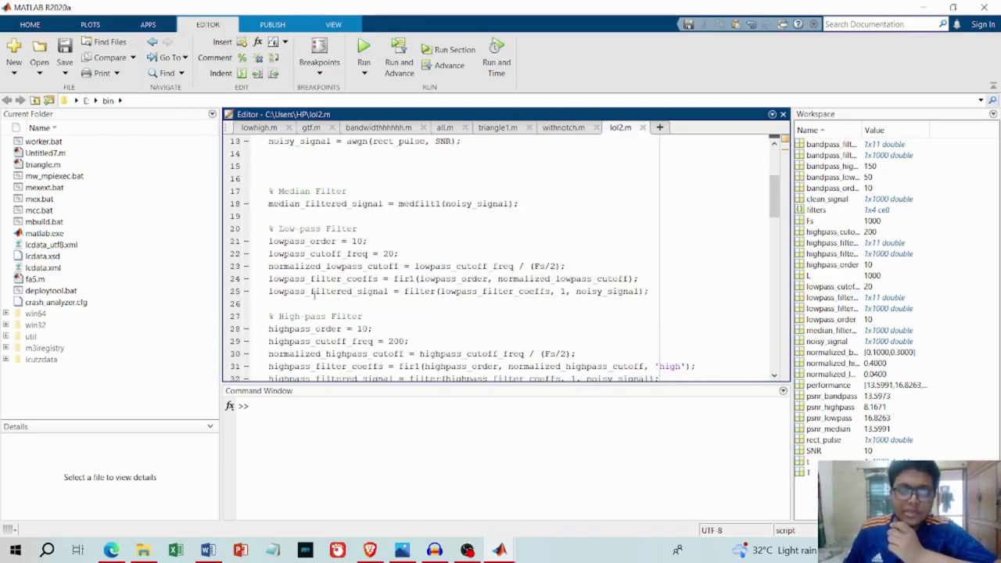
{"action": "scroll", "coordinate": [315, 295], "scroll_direction": "down", "scroll_amount": 9}
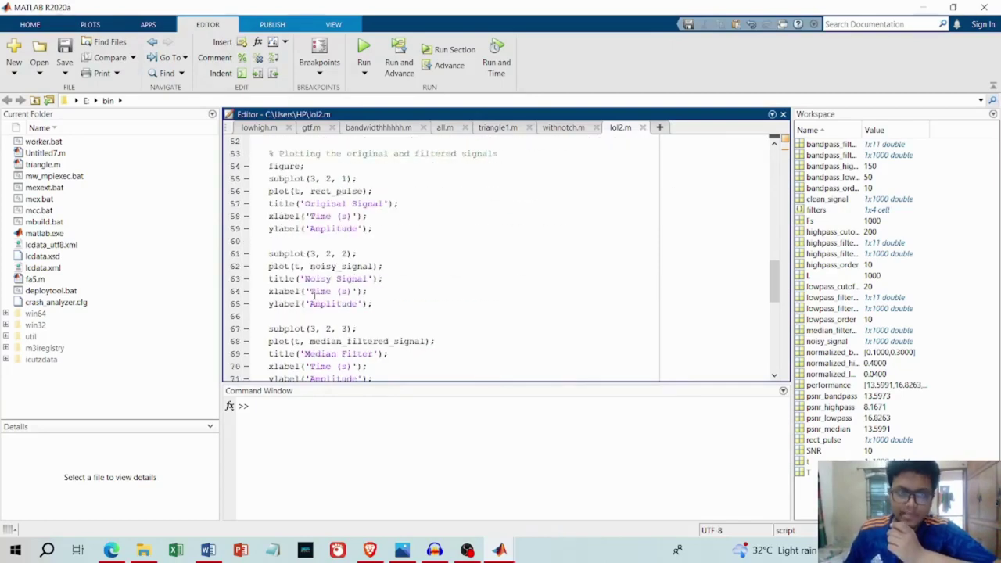
{"action": "scroll", "coordinate": [315, 295], "scroll_direction": "up", "scroll_amount": 5}
{"action": "scroll", "coordinate": [315, 295], "scroll_direction": "up", "scroll_amount": 4}
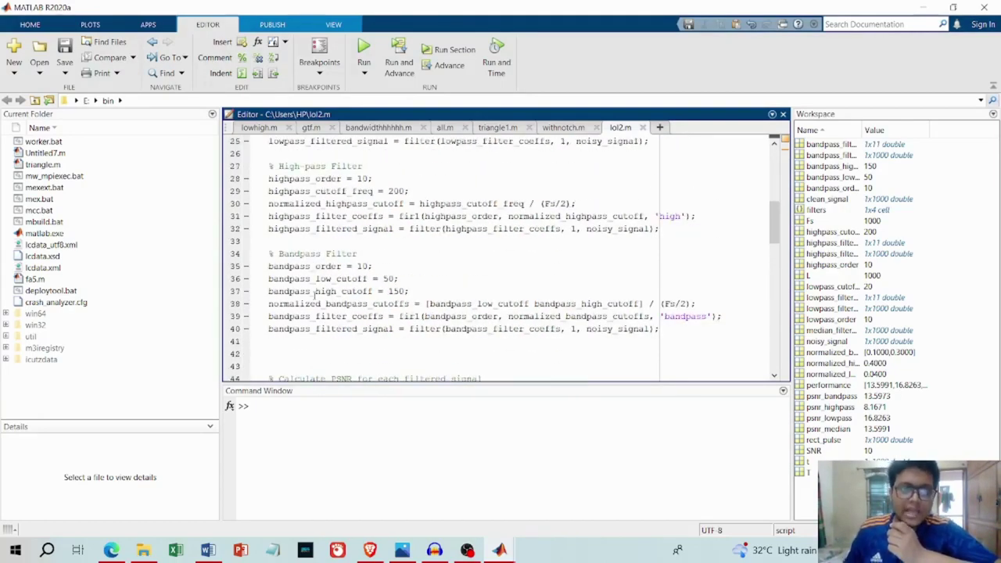
{"action": "scroll", "coordinate": [315, 295], "scroll_direction": "down", "scroll_amount": 5}
{"action": "scroll", "coordinate": [315, 295], "scroll_direction": "up", "scroll_amount": 4}
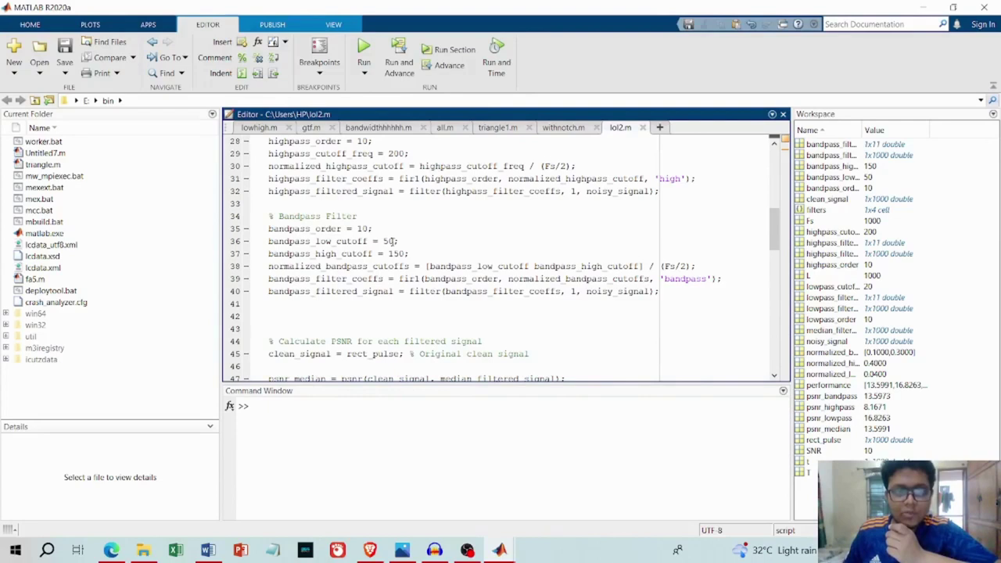
{"action": "scroll", "coordinate": [394, 243], "scroll_direction": "up", "scroll_amount": 3}
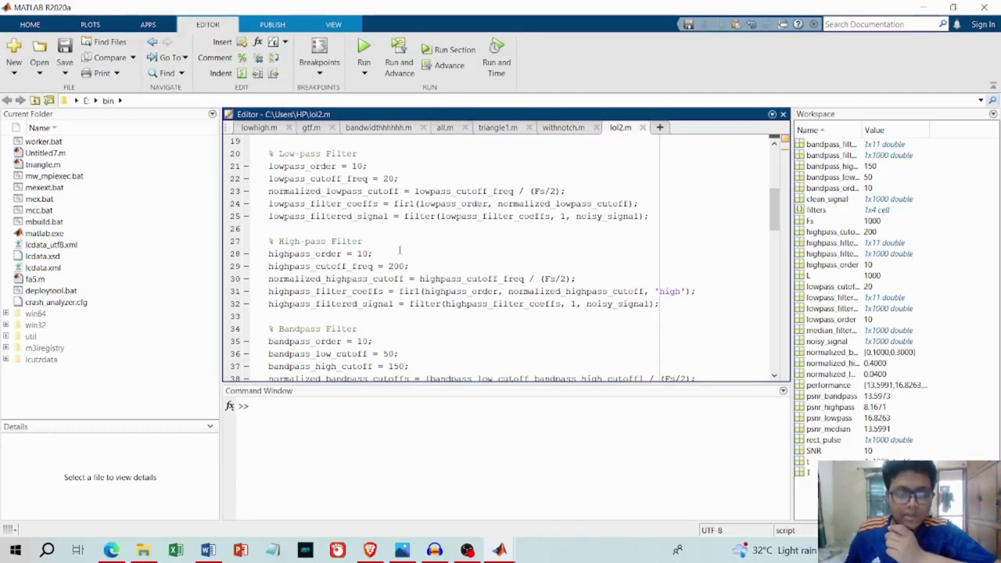
{"action": "scroll", "coordinate": [399, 250], "scroll_direction": "down", "scroll_amount": 8}
{"action": "scroll", "coordinate": [367, 302], "scroll_direction": "up", "scroll_amount": 1}
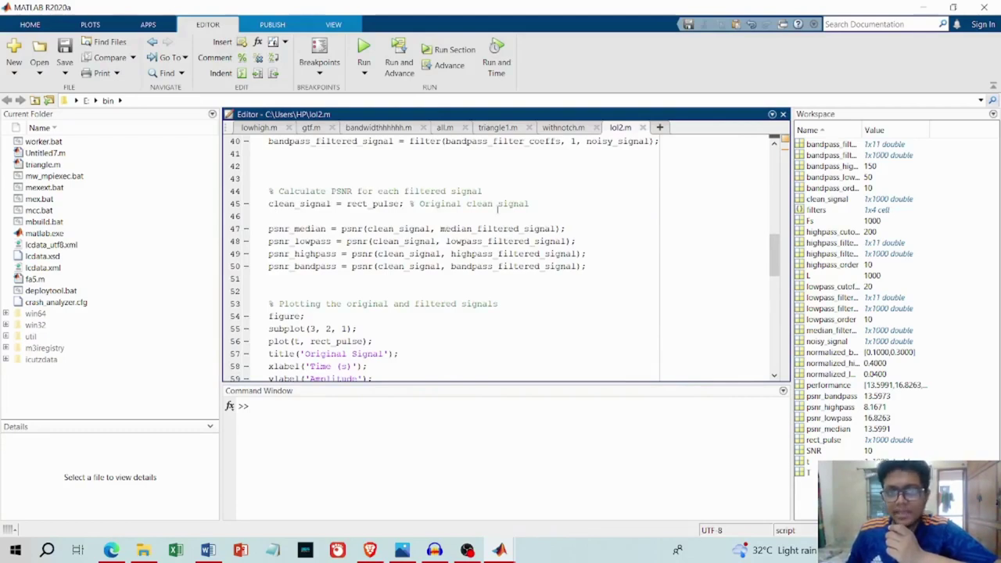
Step: Scroll down to the plotting code at the end of lol2.m and run the script
{"action": "scroll", "coordinate": [497, 209], "scroll_direction": "down", "scroll_amount": 4}
{"action": "scroll", "coordinate": [317, 309], "scroll_direction": "down", "scroll_amount": 10}
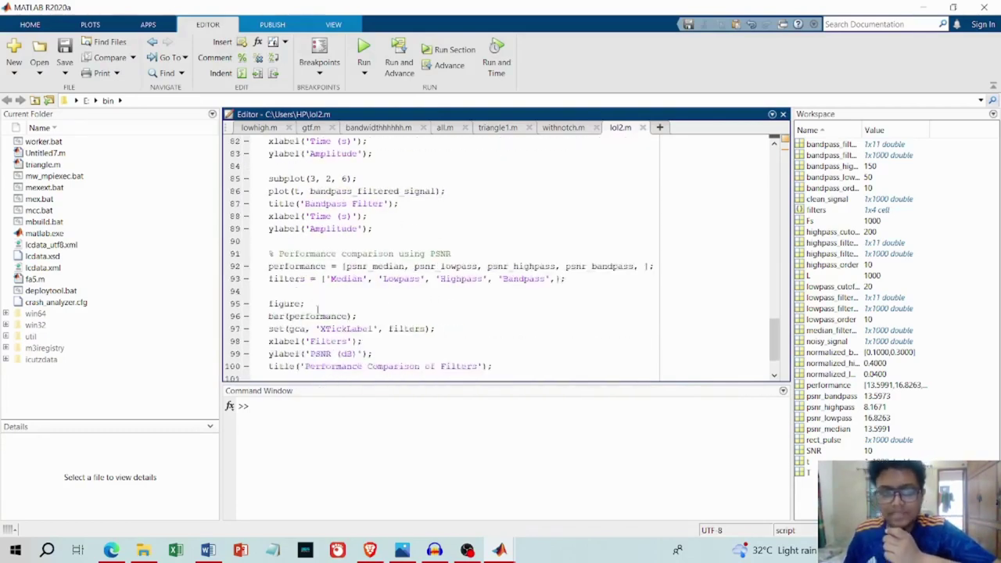
{"action": "scroll", "coordinate": [316, 308], "scroll_direction": "down", "scroll_amount": 1}
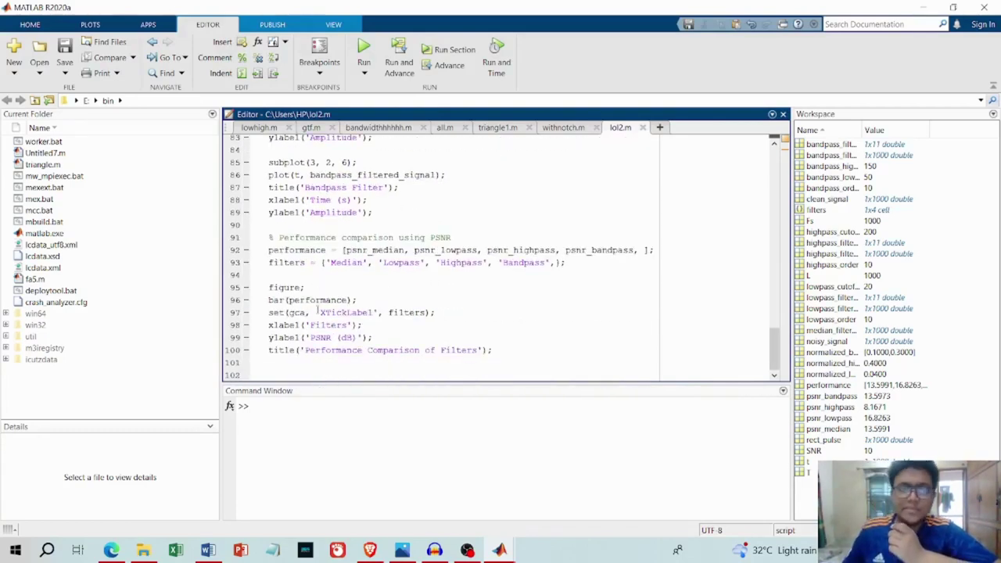
{"action": "left_click", "coordinate": [364, 53]}
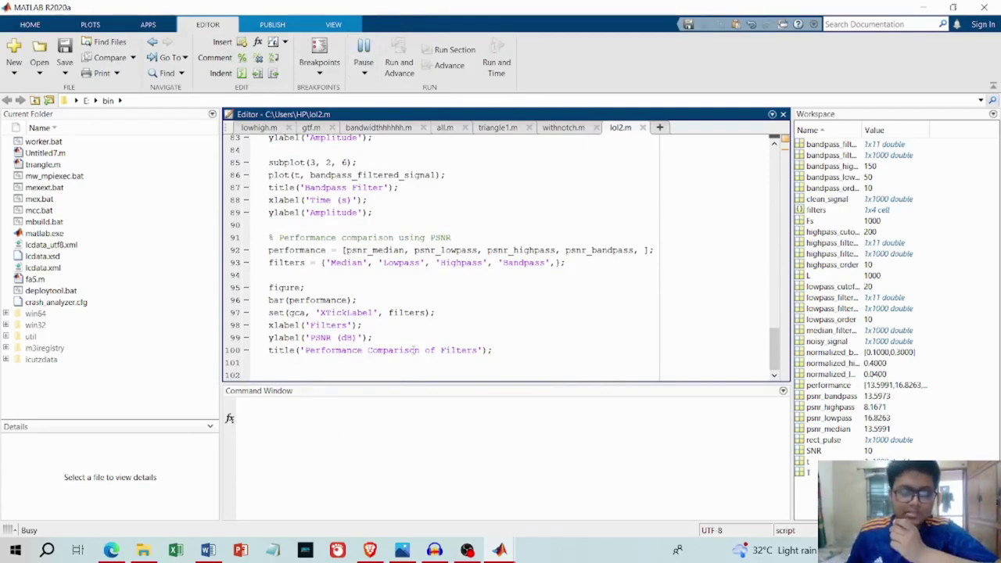
Step: Move the PSNR chart aside and maximize Figure 1 to inspect the six signal subplots
{"action": "left_click_drag", "start_coordinate": [483, 28], "coordinate": [222, 218]}
{"action": "left_click", "coordinate": [634, 39]}
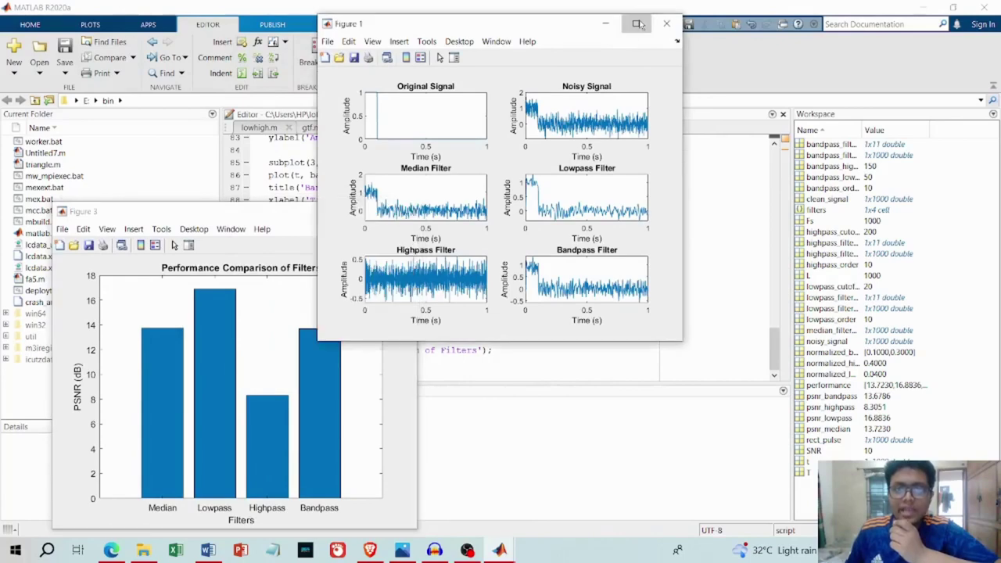
{"action": "left_click", "coordinate": [637, 23]}
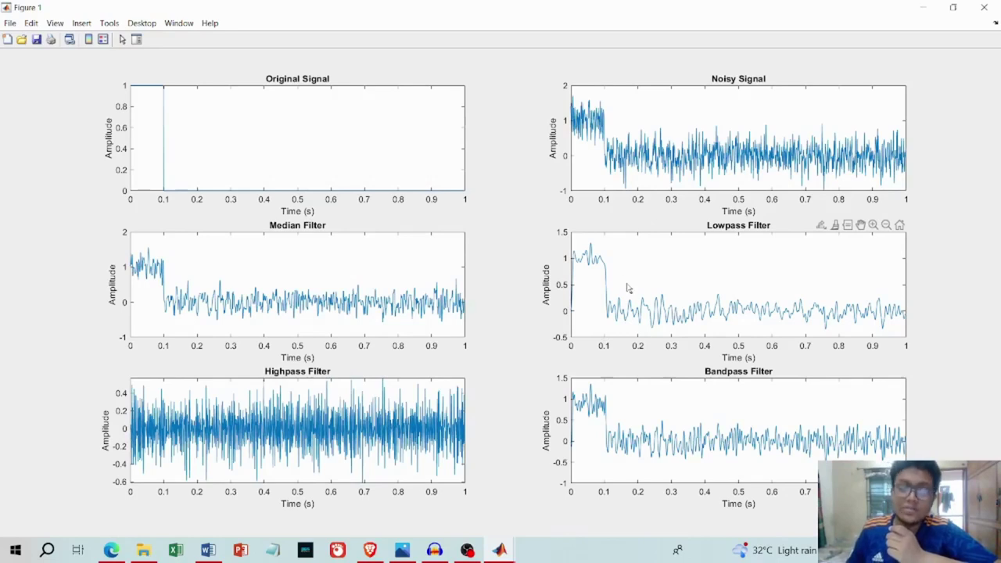
{"action": "mouse_move", "coordinate": [730, 302]}
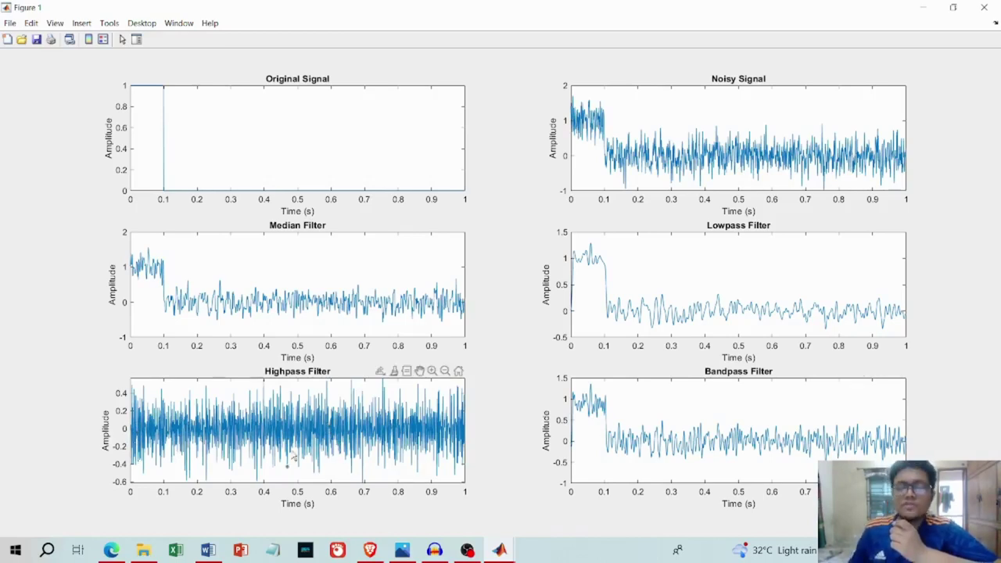
{"action": "mouse_move", "coordinate": [289, 440]}
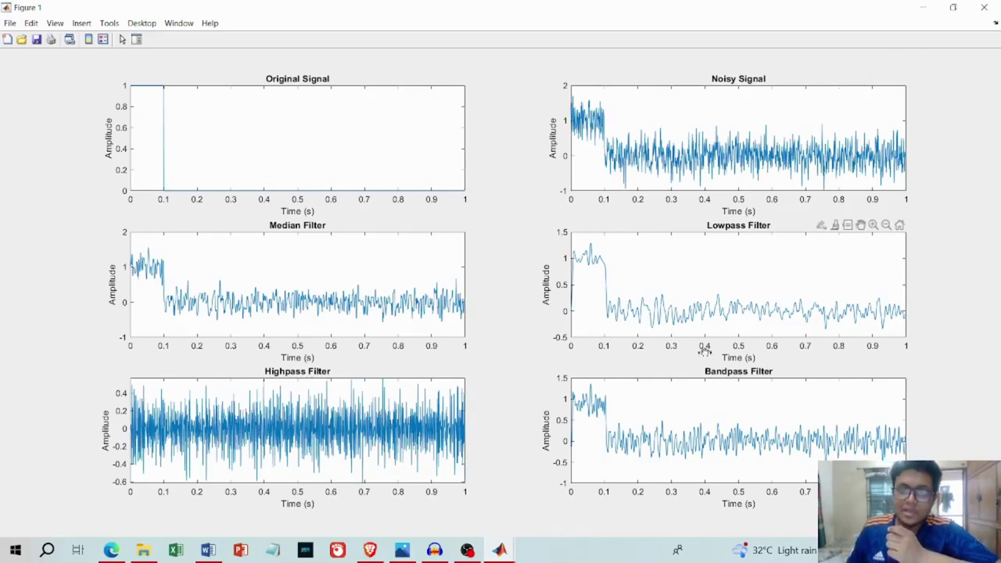
Step: Restore Figure 1, then maximize and restore the PSNR bar chart showing lowpass best at 16.88 dB
{"action": "left_click", "coordinate": [949, 6]}
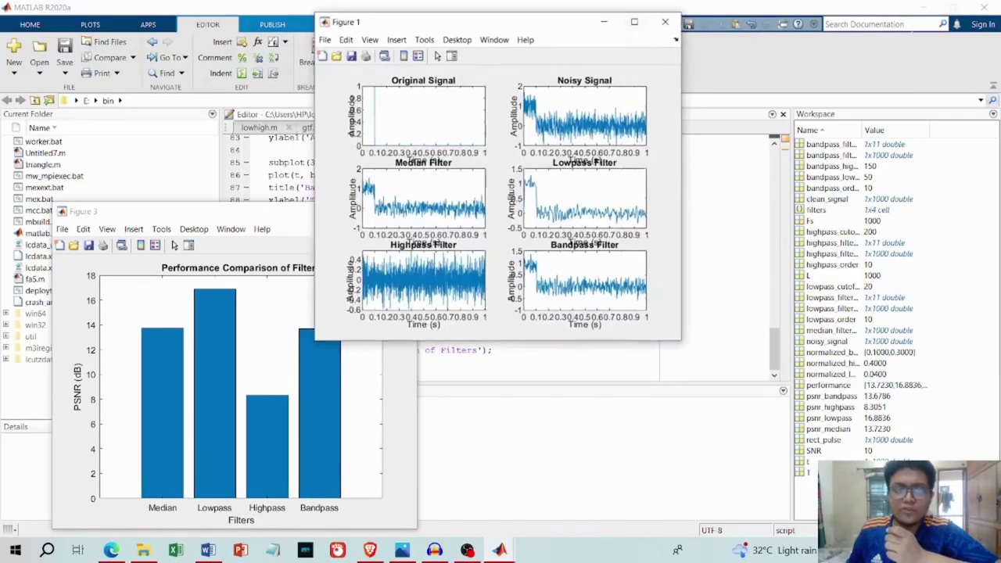
{"action": "left_click", "coordinate": [187, 229]}
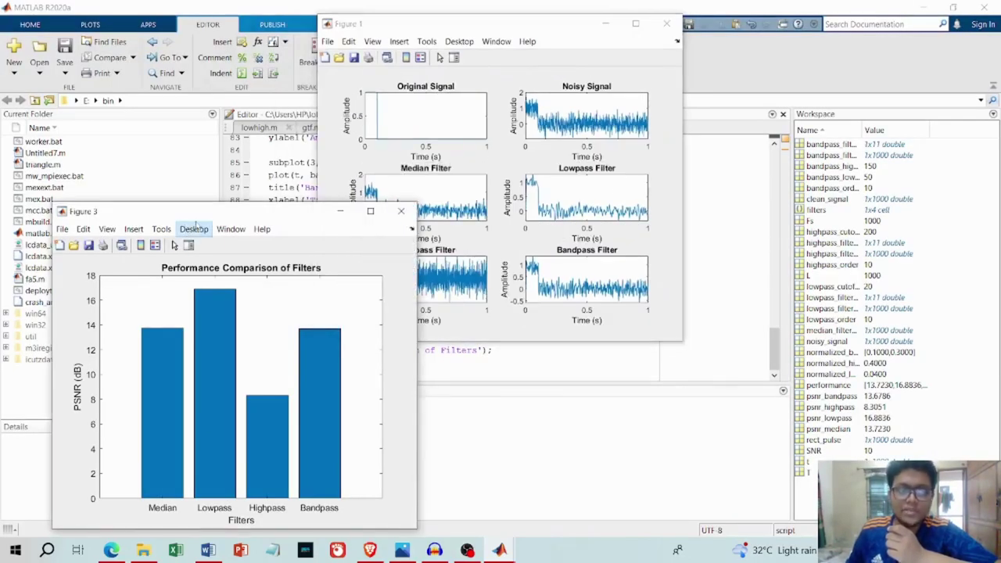
{"action": "left_click", "coordinate": [195, 227]}
{"action": "left_click", "coordinate": [370, 211]}
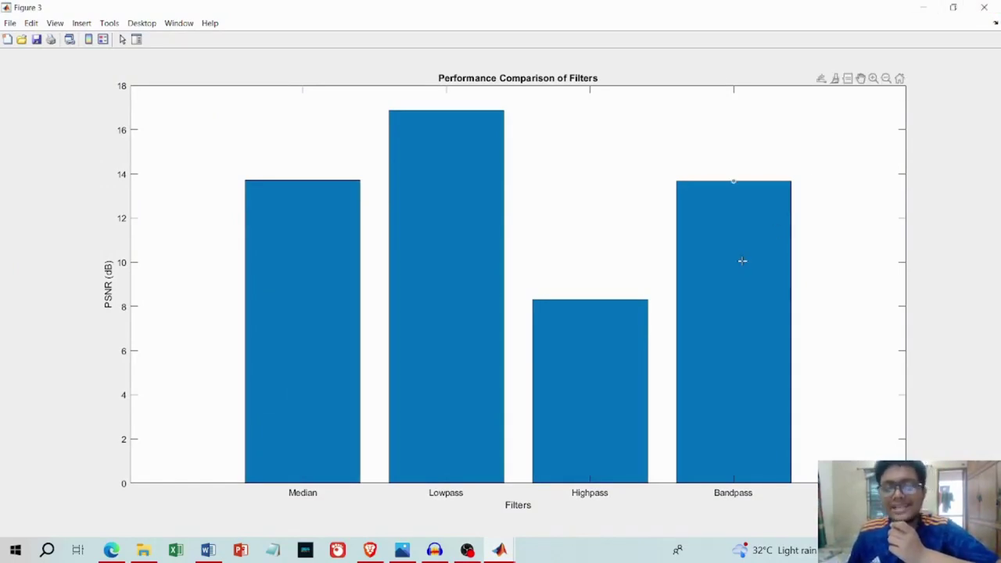
{"action": "mouse_move", "coordinate": [742, 260]}
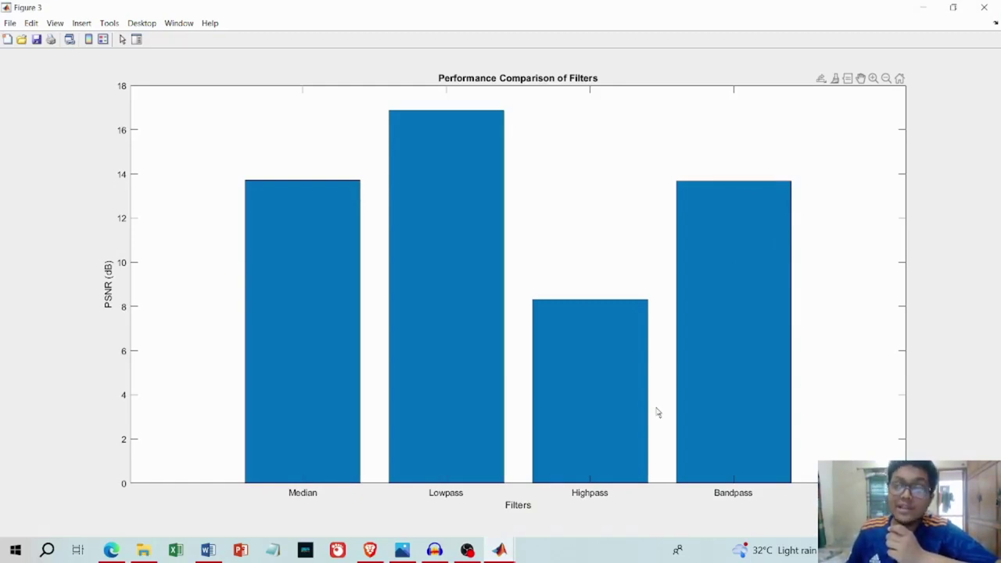
{"action": "left_click", "coordinate": [953, 7]}
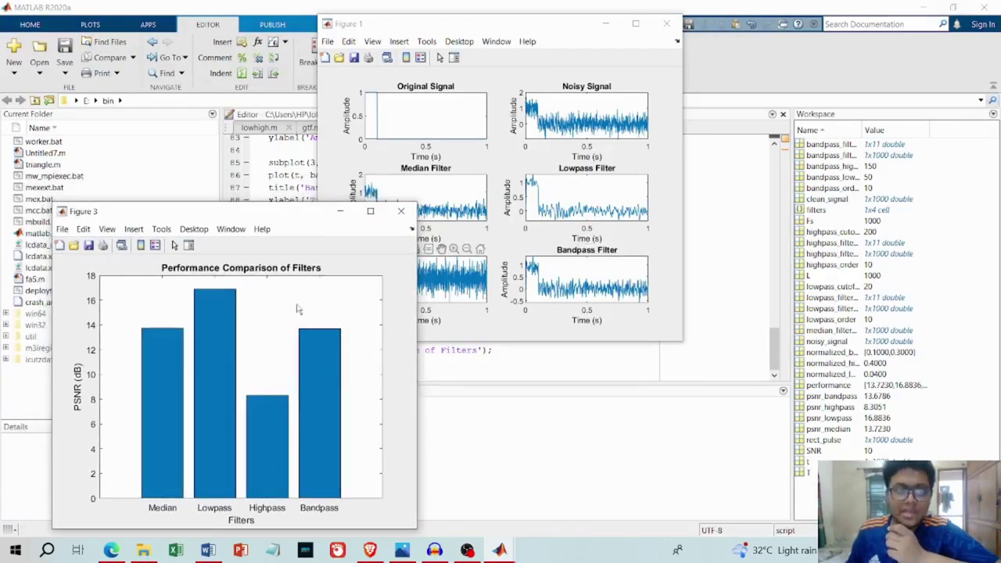
Step: Move the PSNR bar chart to the right and view the six-signal plots full screen, then restore
{"action": "left_click_drag", "start_coordinate": [296, 214], "coordinate": [747, 176]}
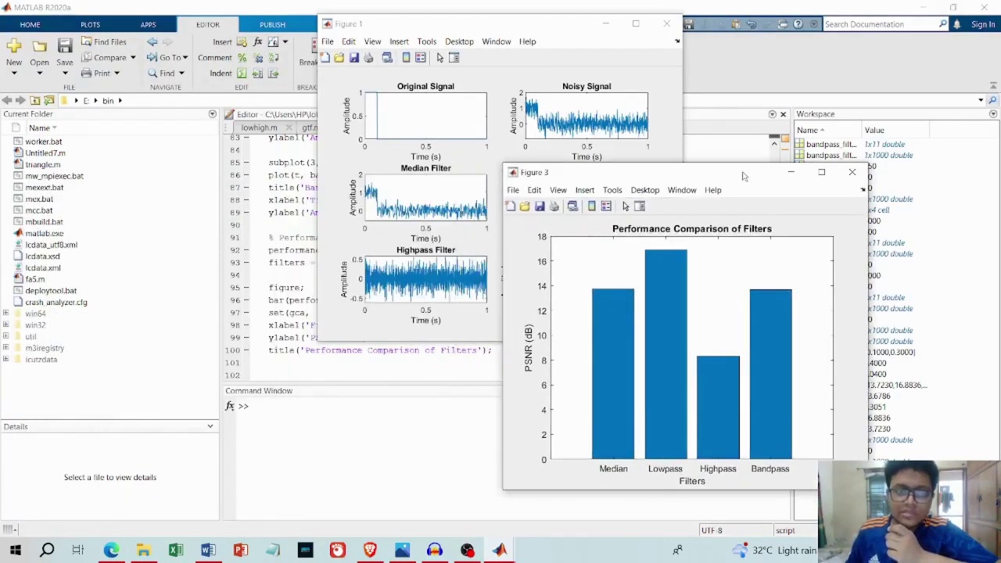
{"action": "left_click", "coordinate": [635, 23]}
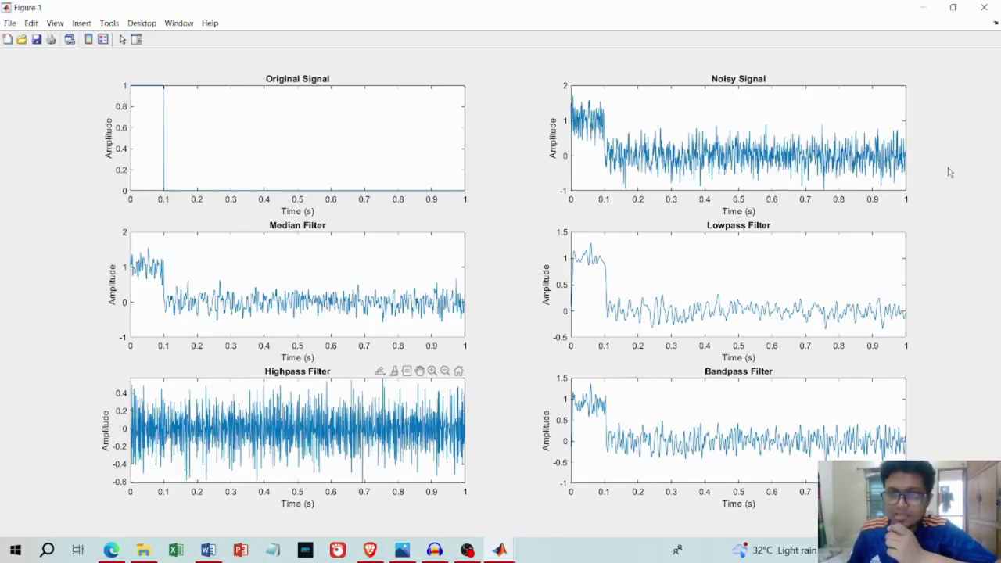
{"action": "left_click", "coordinate": [952, 7]}
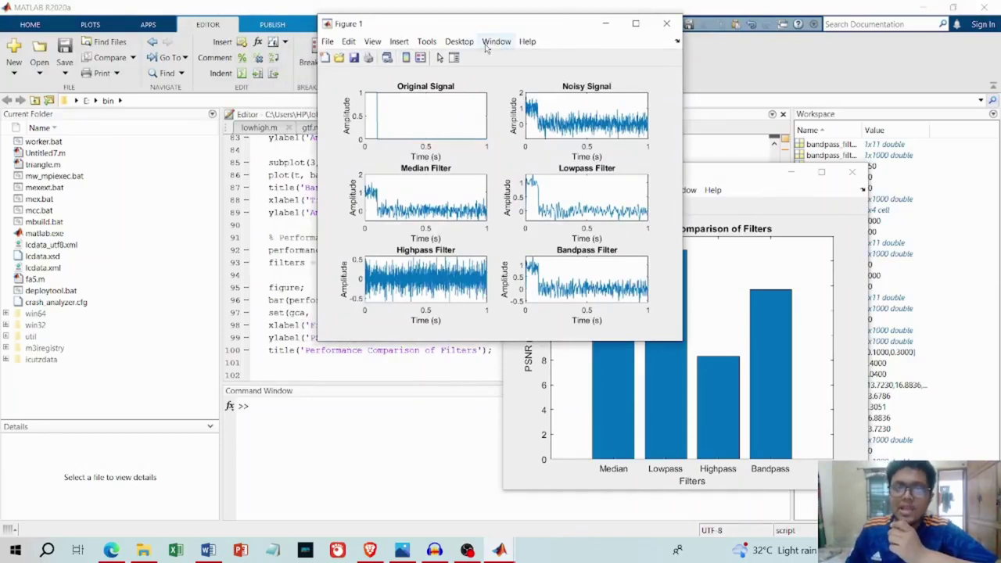
Step: Move the signal figure left and view the PSNR bar chart full screen, then restore it
{"action": "left_click_drag", "start_coordinate": [495, 30], "coordinate": [252, 110]}
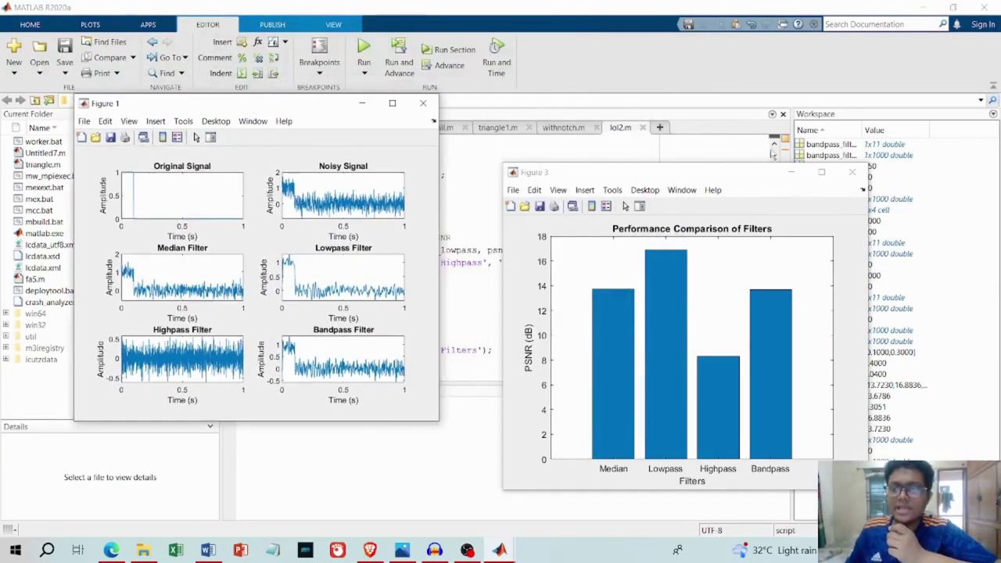
{"action": "left_click", "coordinate": [821, 171]}
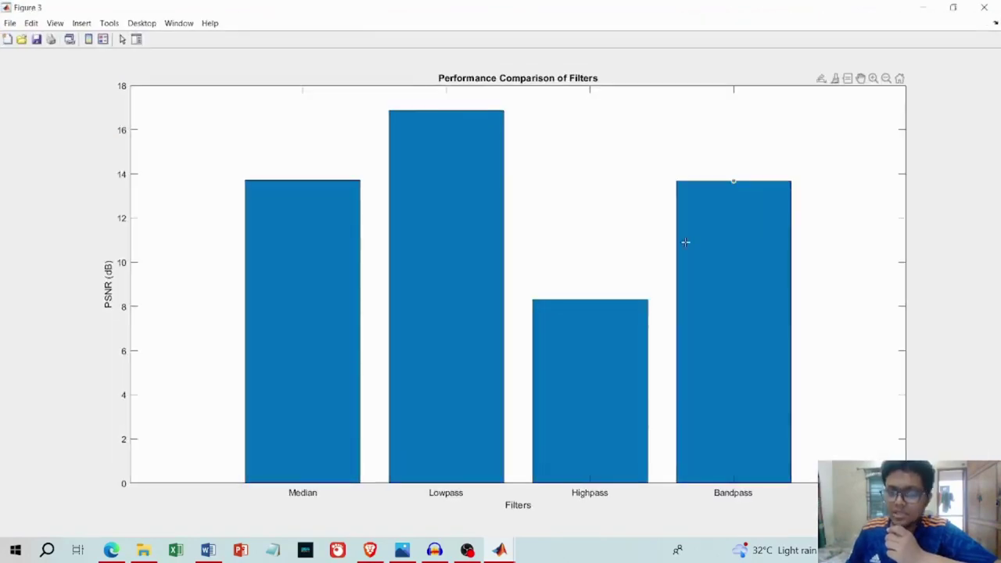
{"action": "mouse_move", "coordinate": [679, 245]}
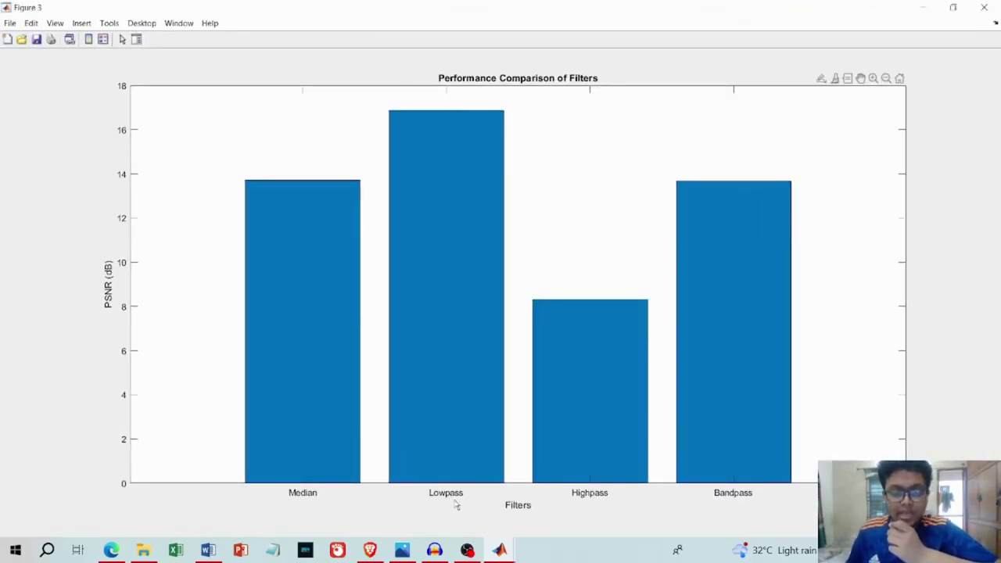
{"action": "left_click", "coordinate": [953, 7]}
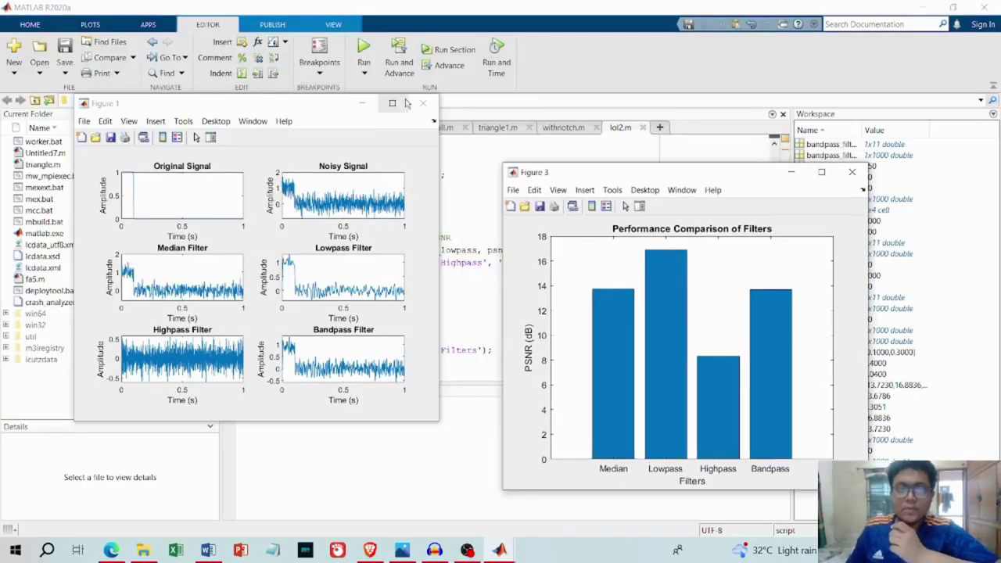
Step: Close the six-signal plot figure and make the bar chart window shorter
{"action": "left_click", "coordinate": [417, 105]}
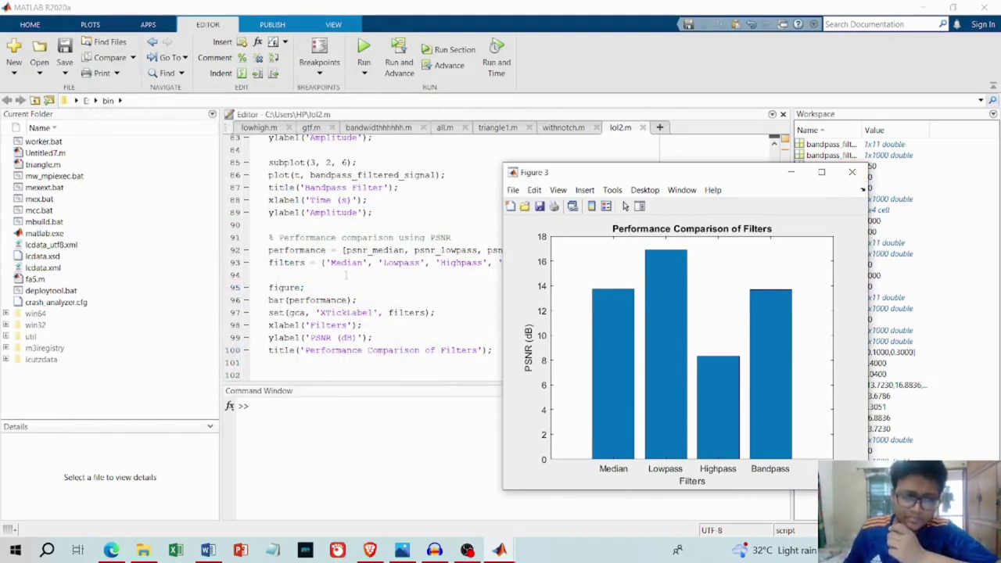
{"action": "scroll", "coordinate": [345, 275], "scroll_direction": "up", "scroll_amount": 1}
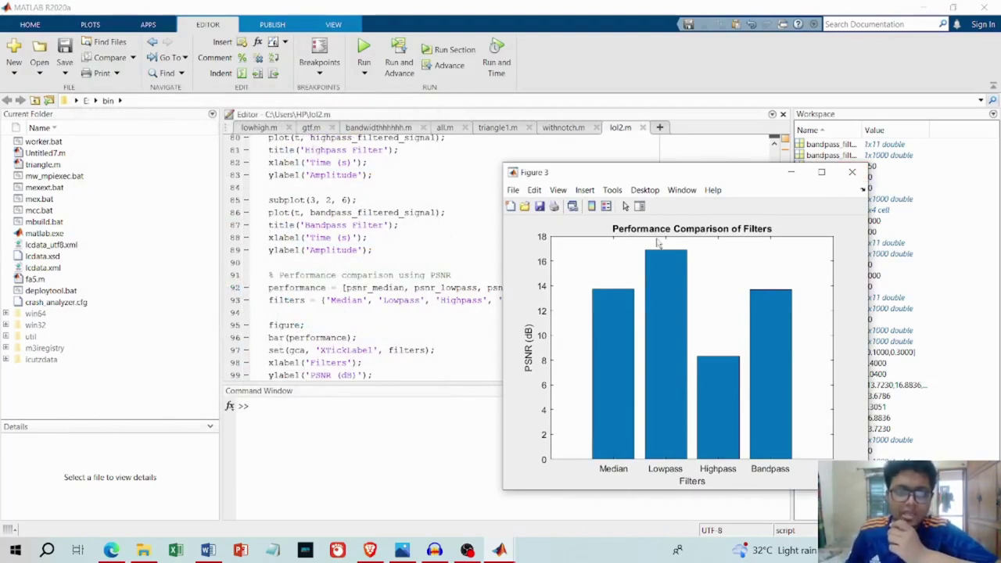
{"action": "left_click_drag", "start_coordinate": [726, 166], "coordinate": [676, 293]}
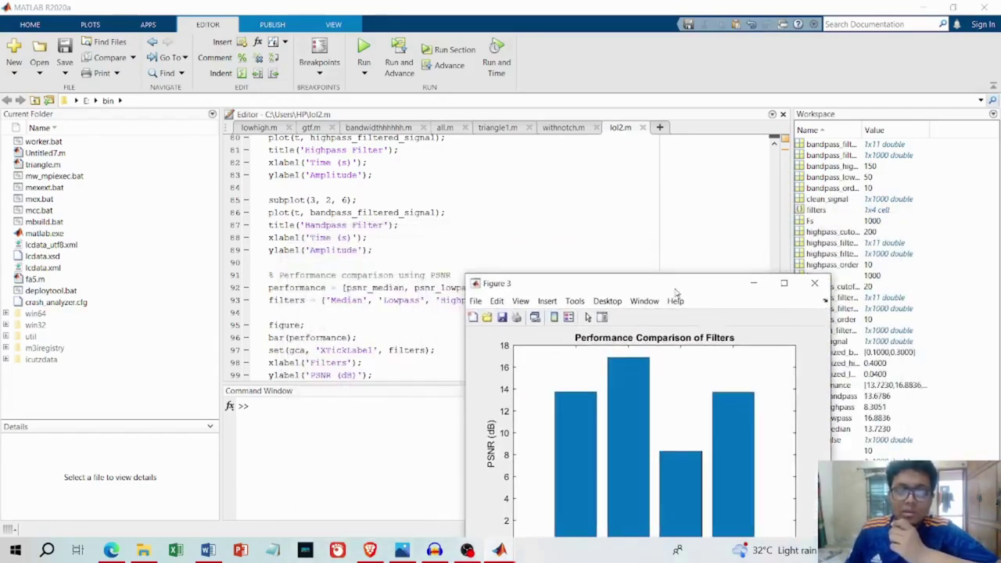
Step: Scroll through the lol2.m script and move the bar chart up over the editor
{"action": "scroll", "coordinate": [426, 237], "scroll_direction": "up", "scroll_amount": 8}
{"action": "scroll", "coordinate": [426, 238], "scroll_direction": "up", "scroll_amount": 18}
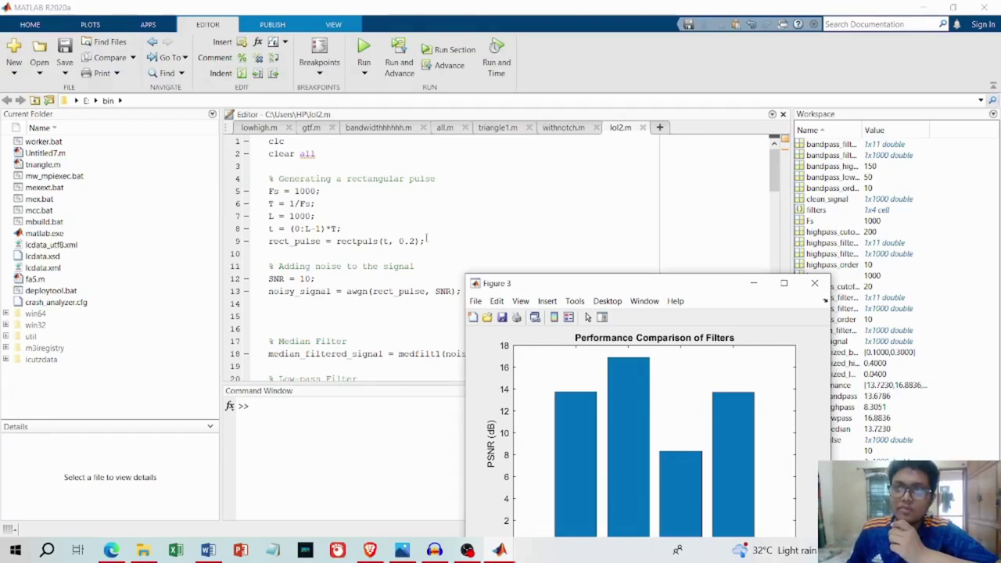
{"action": "scroll", "coordinate": [426, 238], "scroll_direction": "down", "scroll_amount": 14}
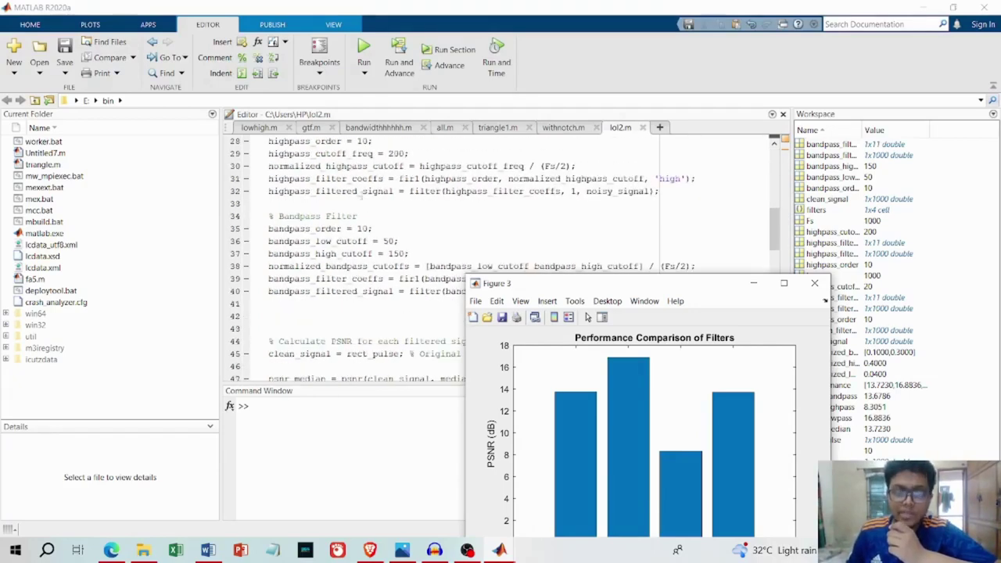
{"action": "scroll", "coordinate": [379, 272], "scroll_direction": "down", "scroll_amount": 13}
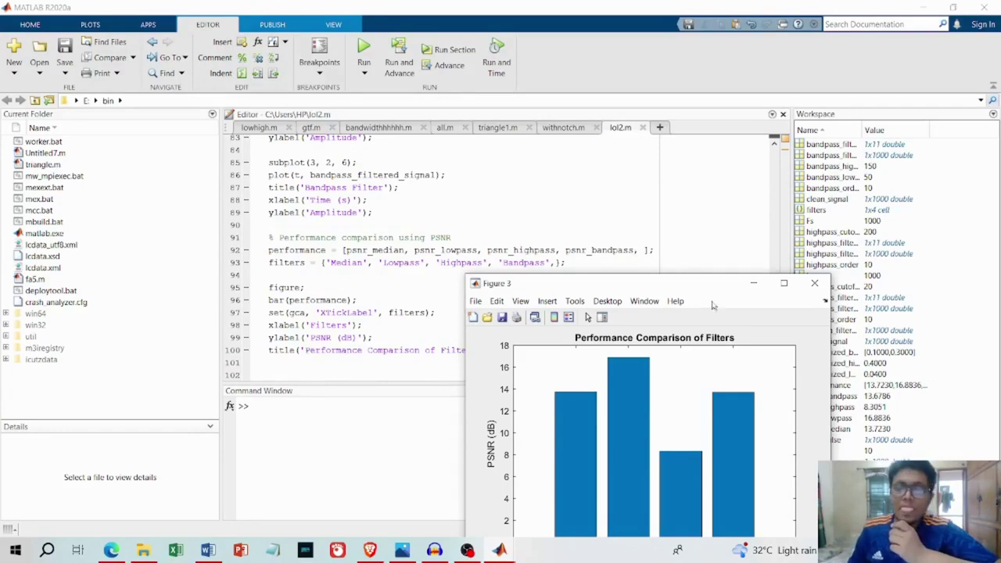
{"action": "left_click_drag", "start_coordinate": [685, 286], "coordinate": [479, 153]}
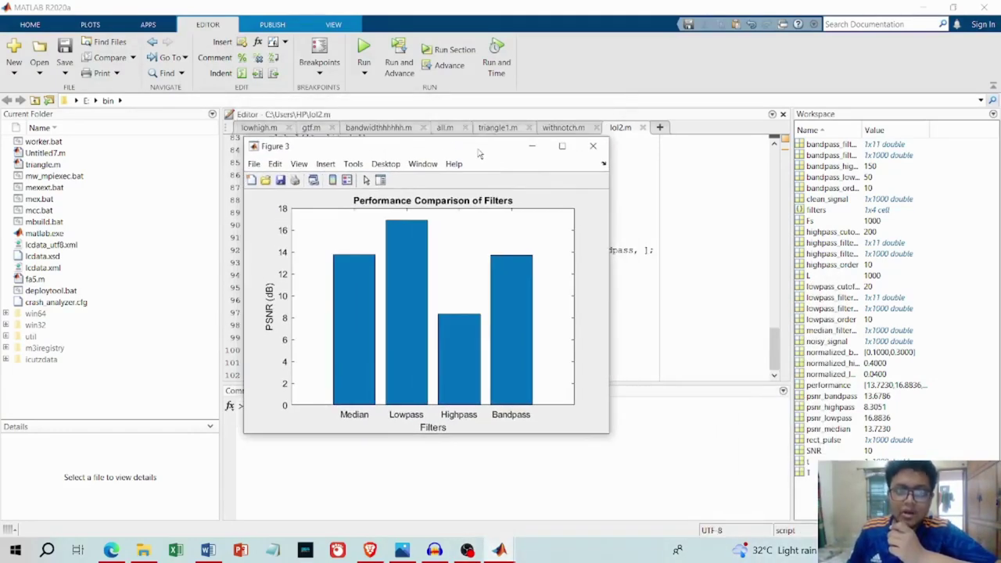